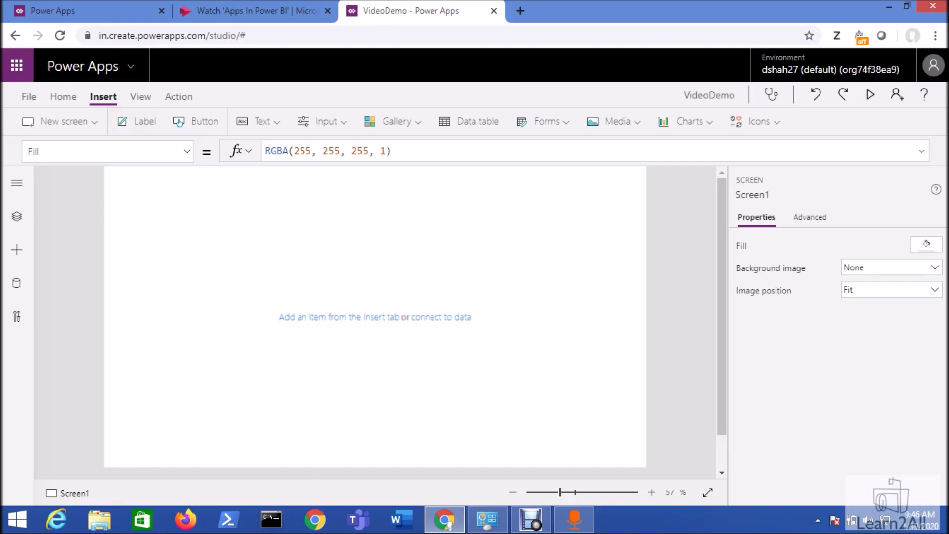
Insert a Microsoft Stream video player from the Media controls onto the VideoDemo screen
click(256, 11)
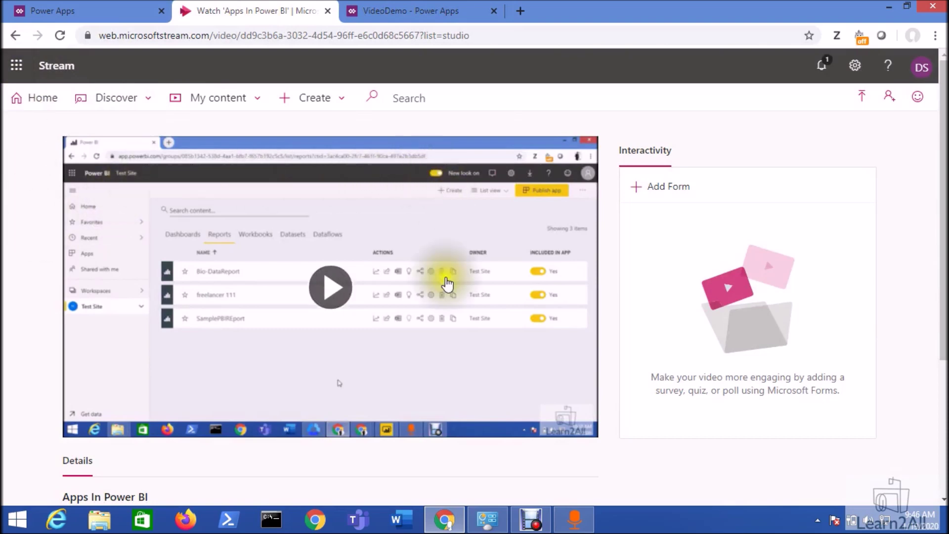
scroll(243, 369, down, 2)
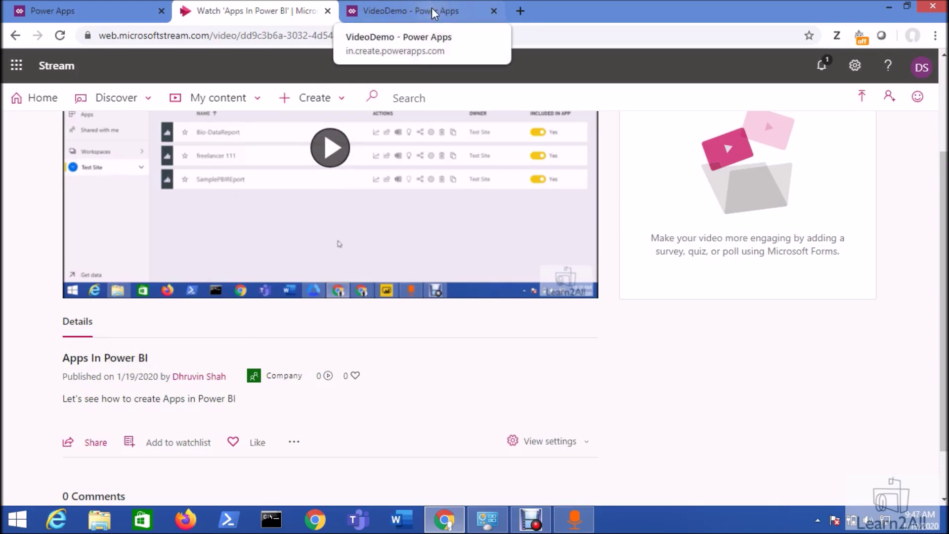
click(431, 13)
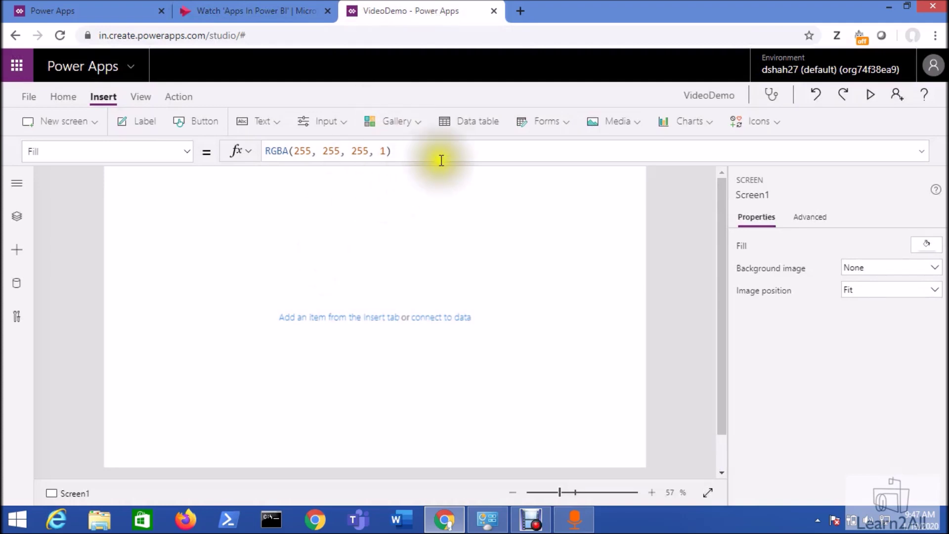
click(641, 121)
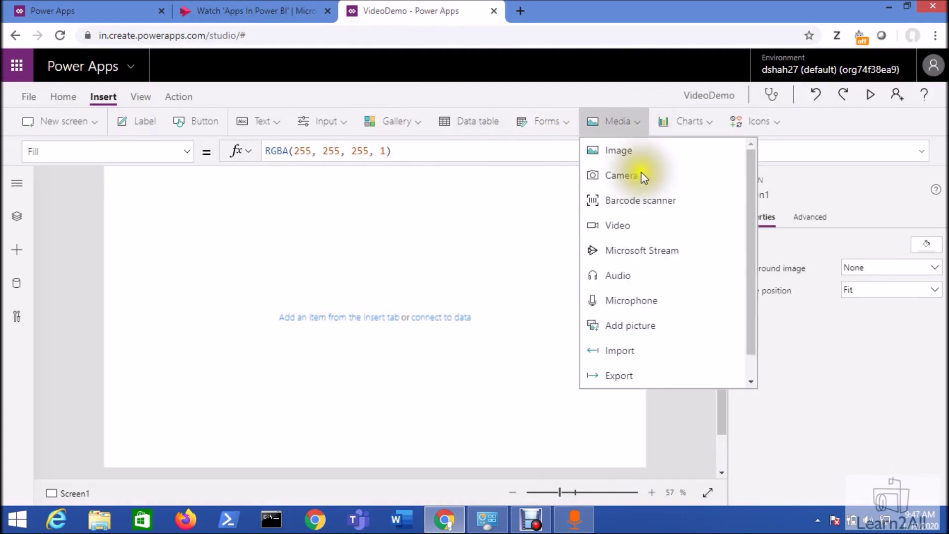
click(642, 252)
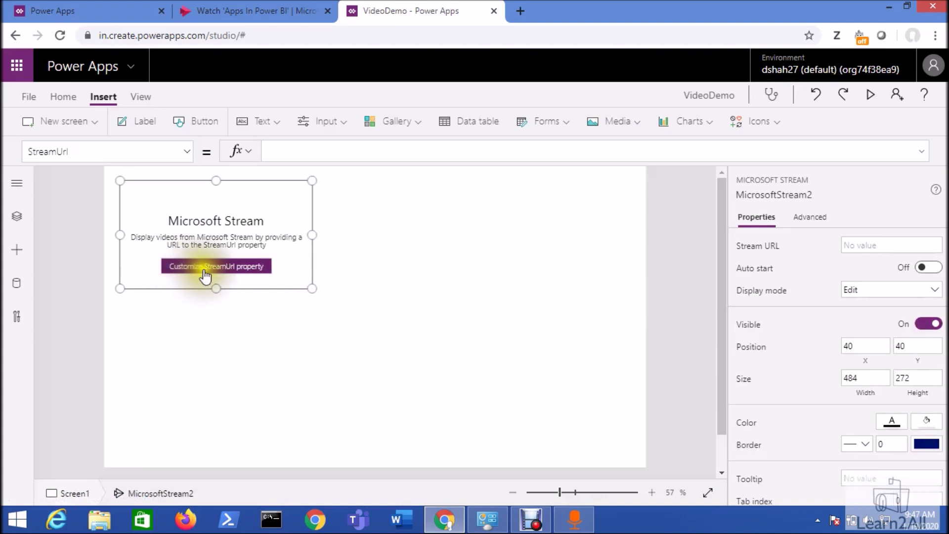
Drag the player's corner handle to enlarge it to 898 by 503
click(223, 274)
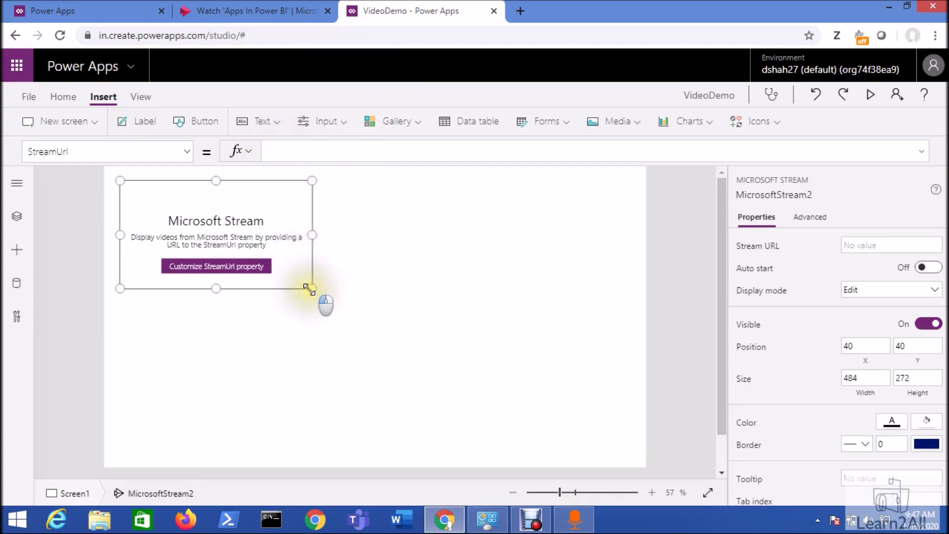
mouse_move(312, 289)
mouse_down()
mouse_move(419, 335)
mouse_move(476, 381)
mouse_up()
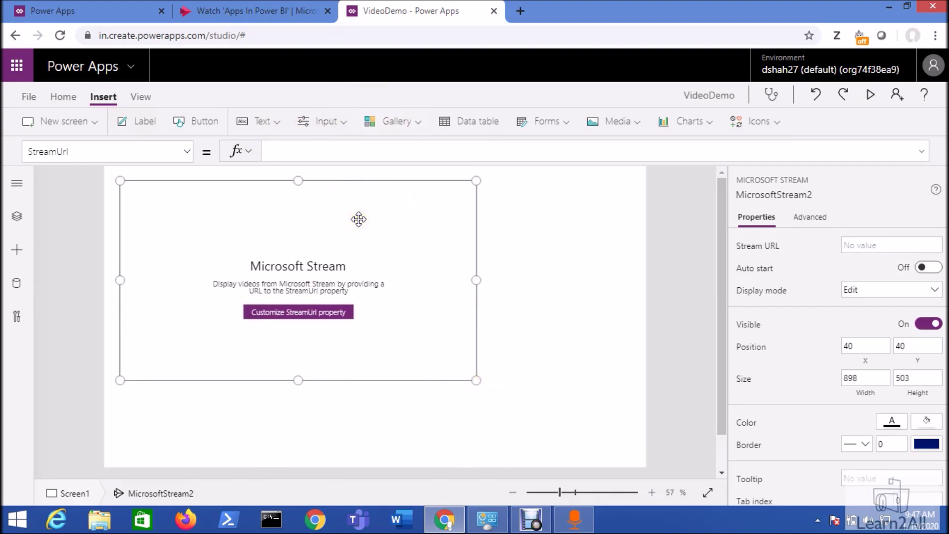
click(263, 7)
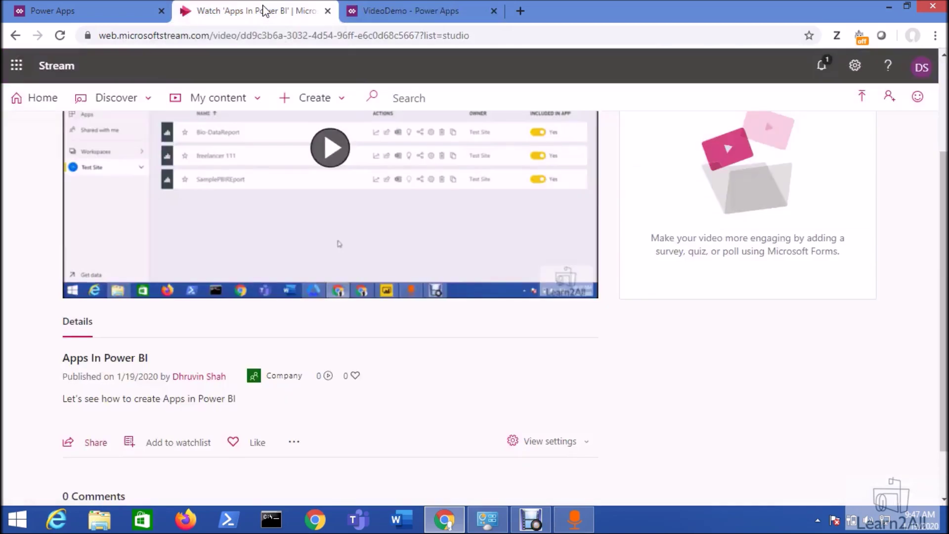
Copy the Apps In Power BI video's direct link from its Stream share dialog
click(89, 443)
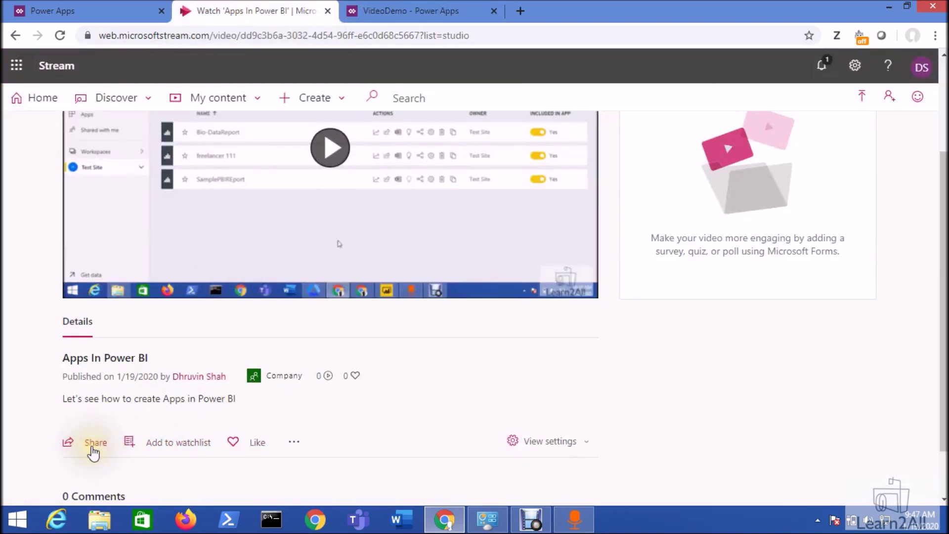
click(414, 216)
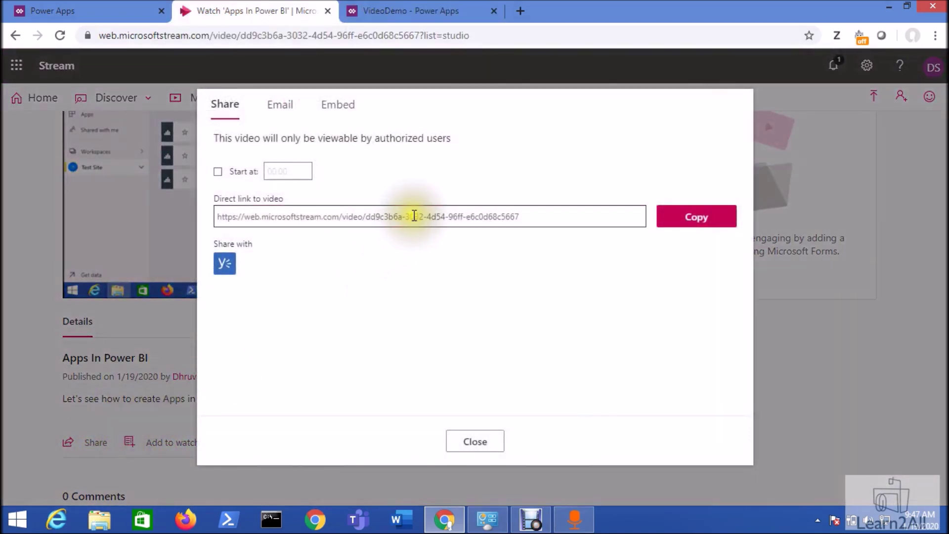
click(667, 219)
click(413, 17)
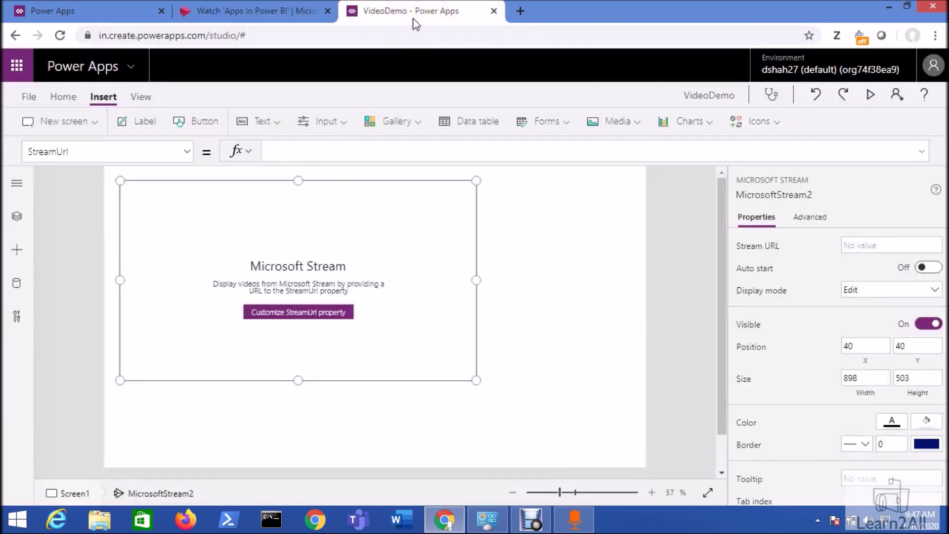
Paste the copied link into the player's Stream URL property to load the Apps In Power BI video
click(864, 246)
right_click(865, 248)
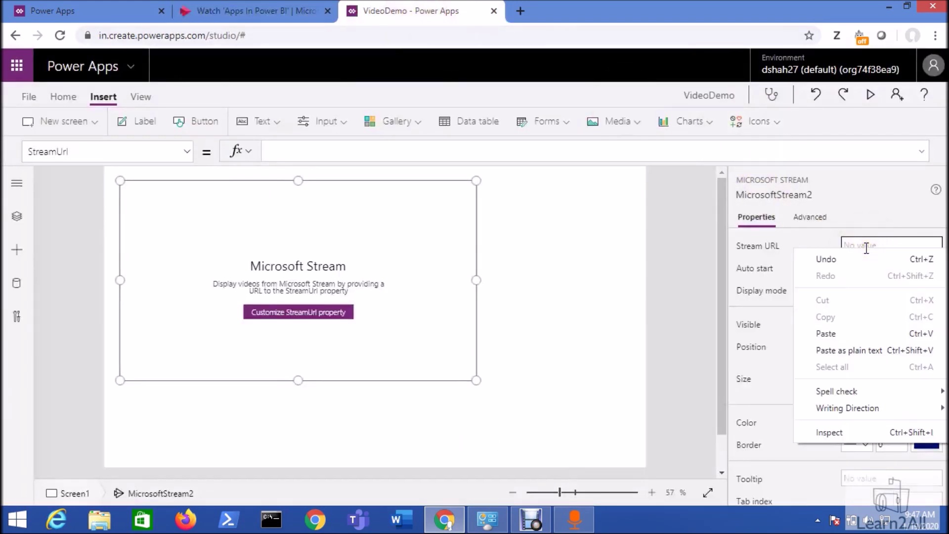
click(832, 333)
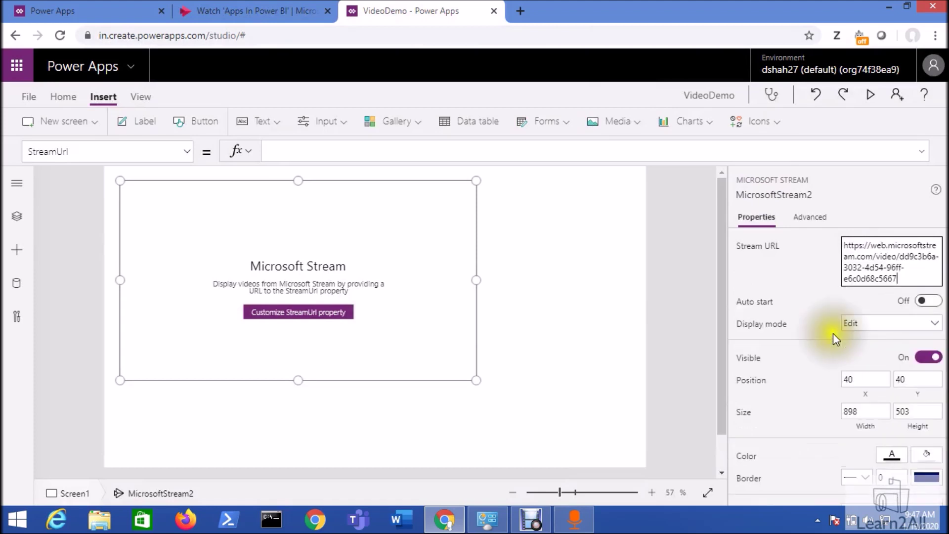
click(794, 293)
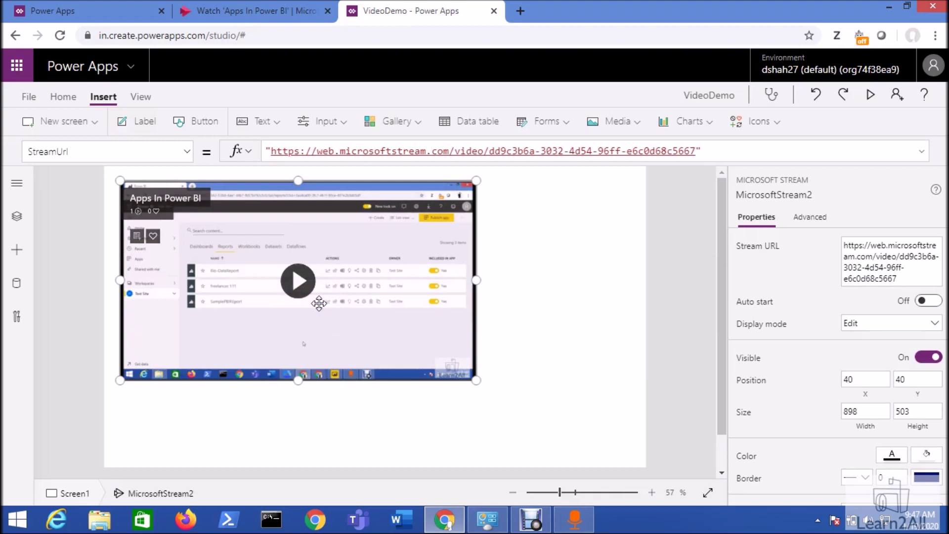
click(869, 97)
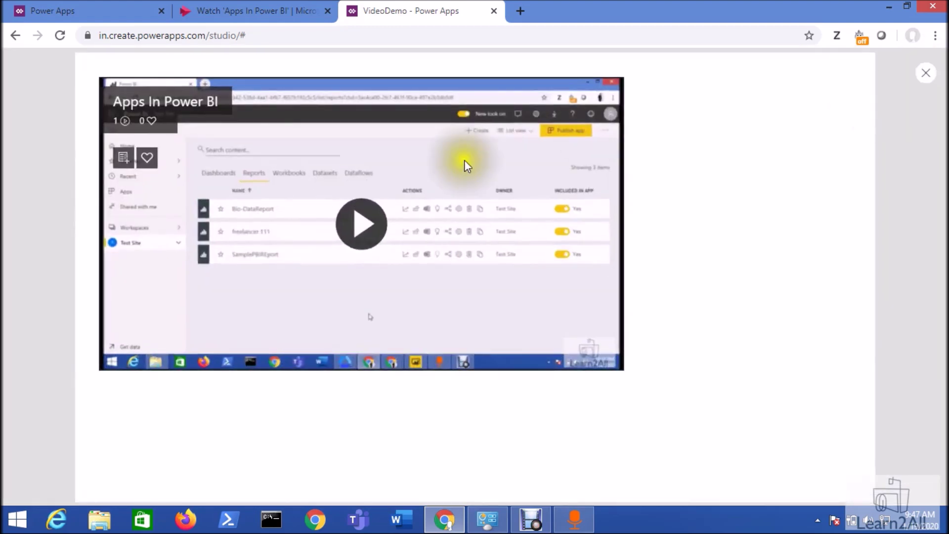
Play the embedded video in preview with captions on, checking settings and full screen
click(117, 365)
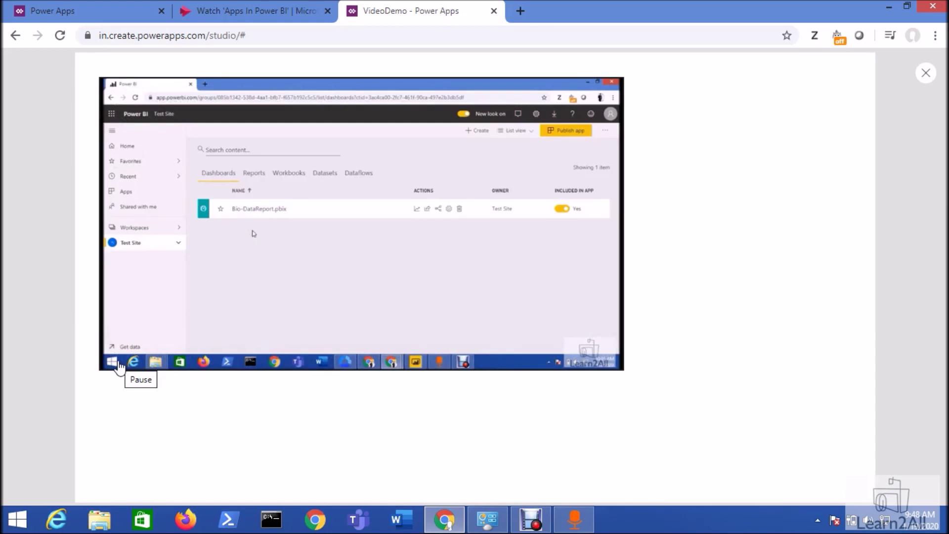
mouse_move(361, 222)
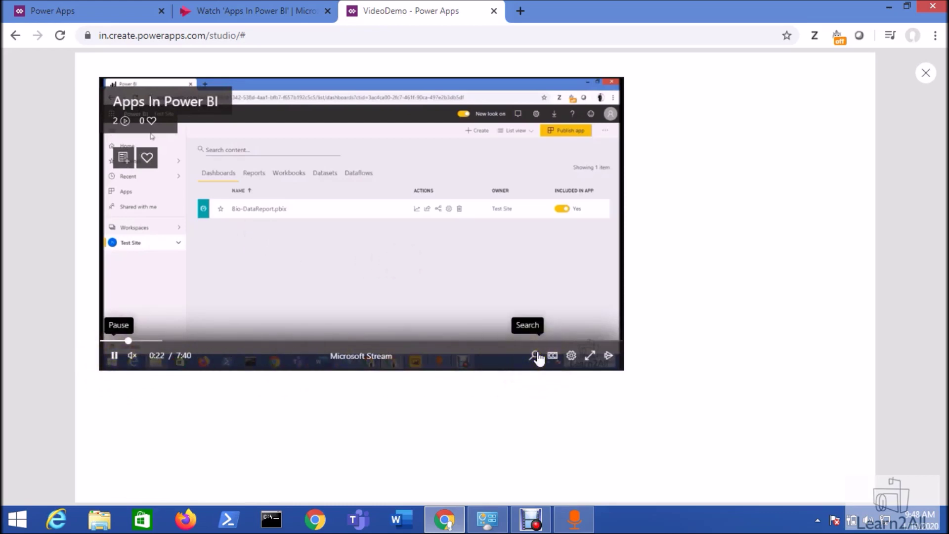
click(553, 357)
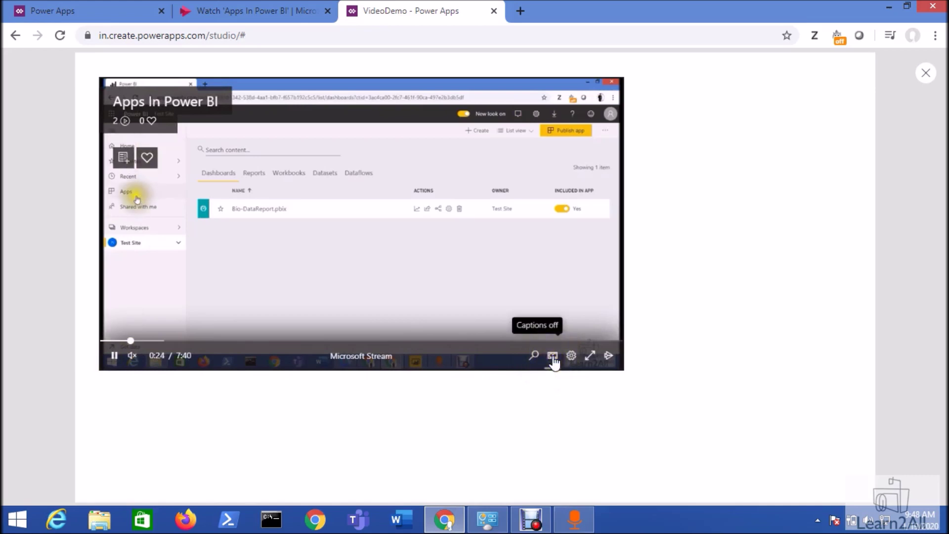
click(572, 356)
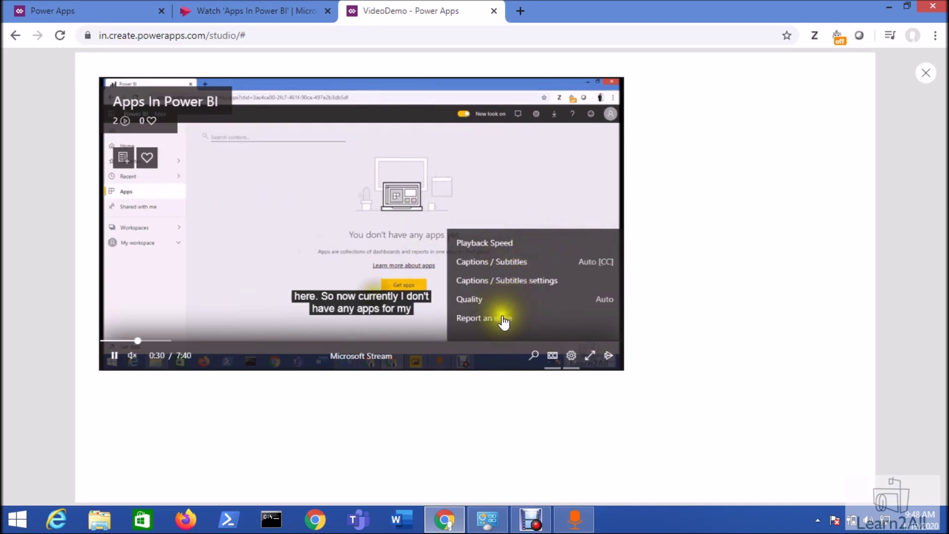
click(588, 357)
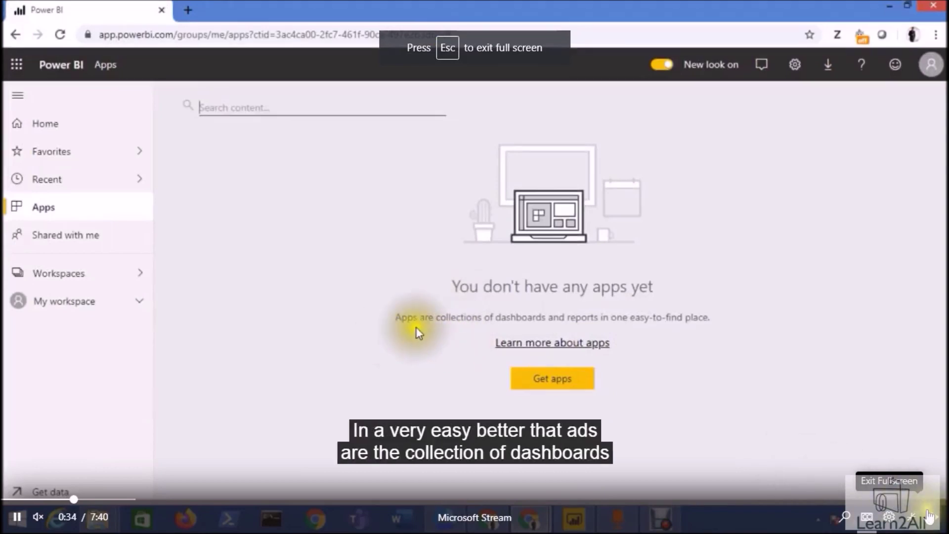
click(913, 524)
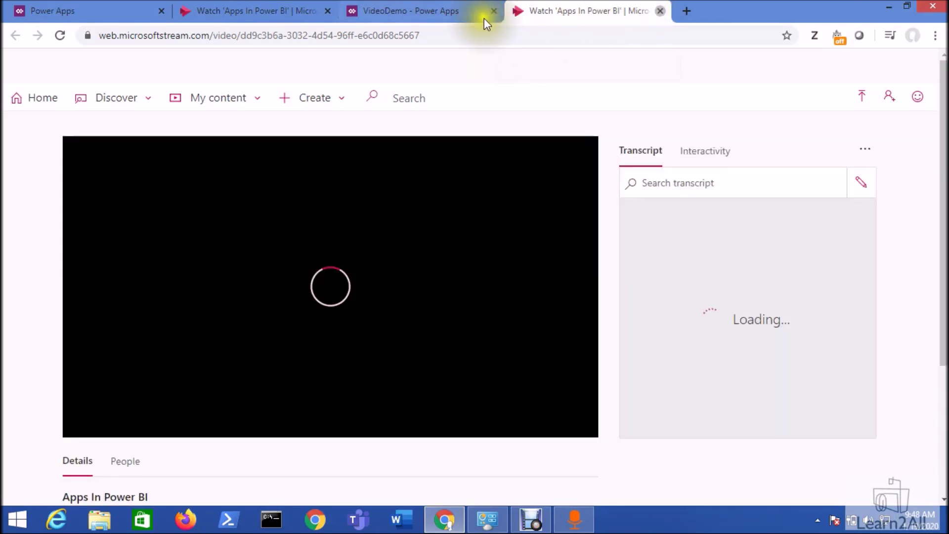
Close the extra Stream video tab and exit the app preview
click(484, 18)
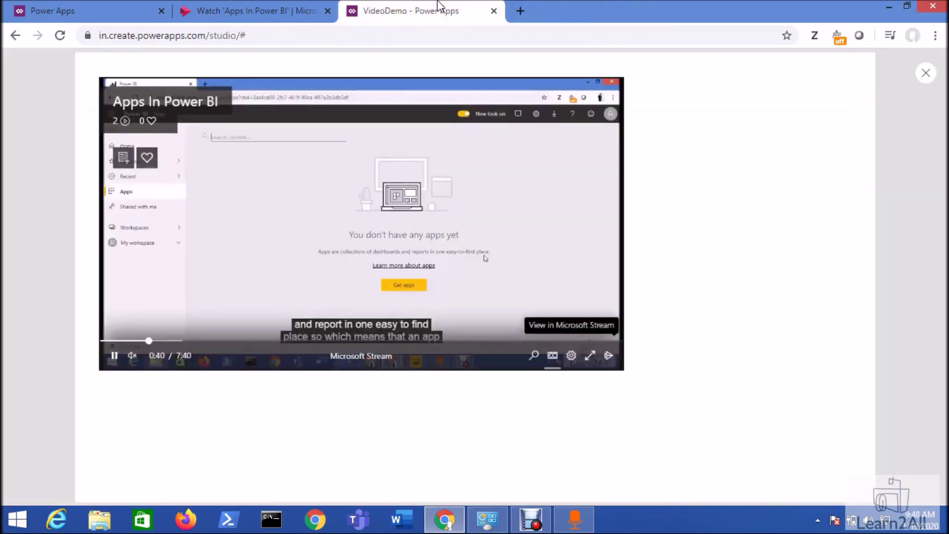
click(660, 11)
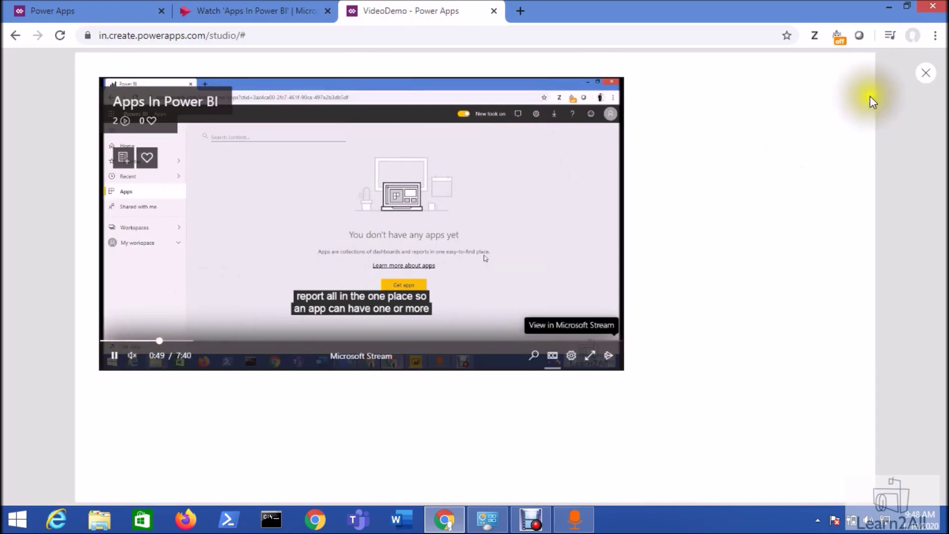
click(934, 76)
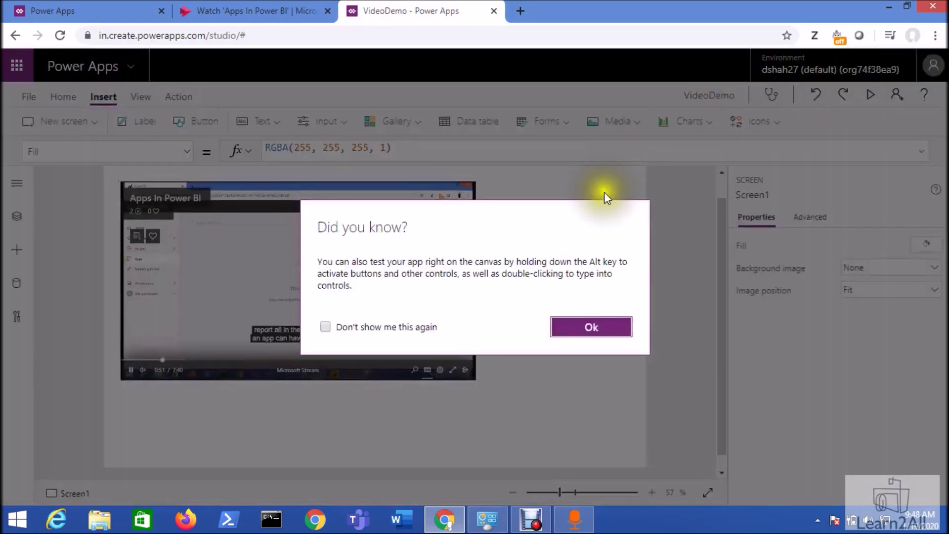
Dismiss the canvas tip and review the player's Display mode options, leaving it on Edit
click(614, 328)
click(380, 260)
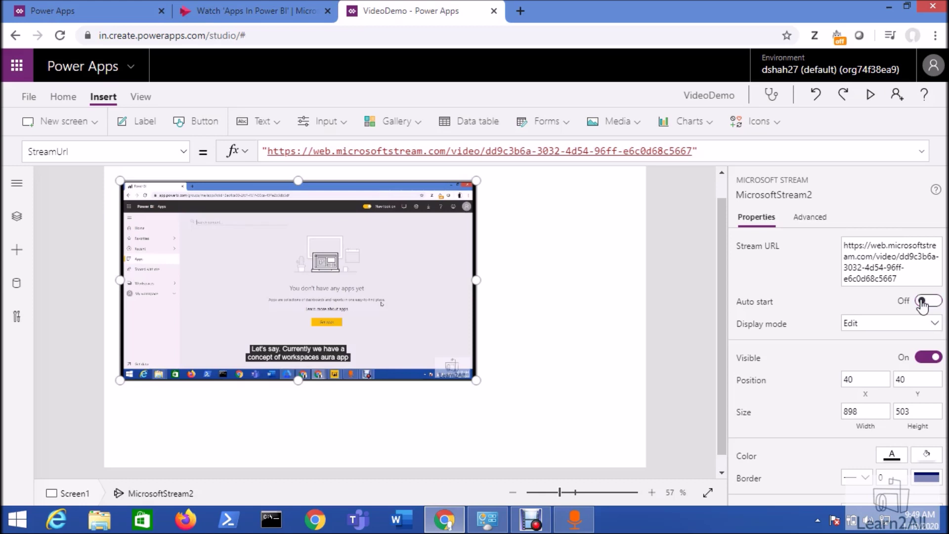
scroll(868, 290, down, 1)
click(870, 286)
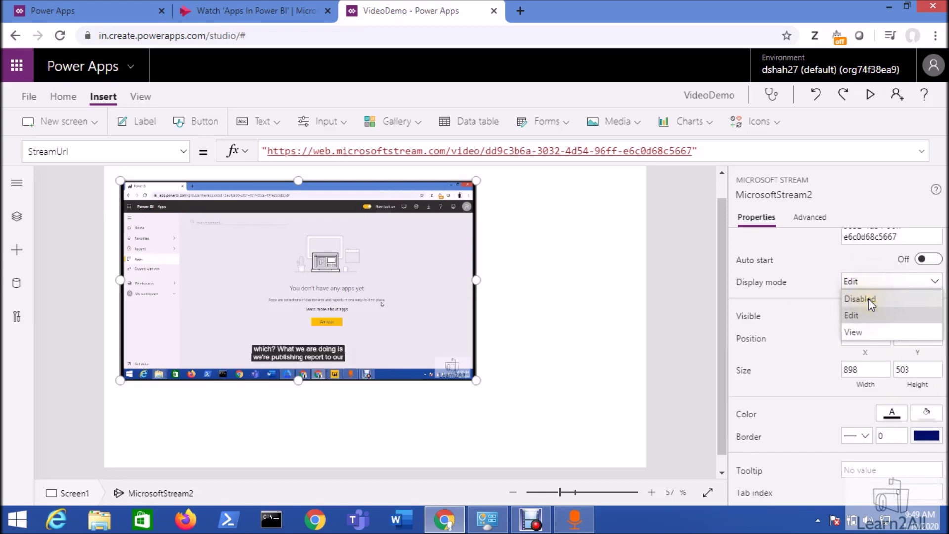
click(890, 289)
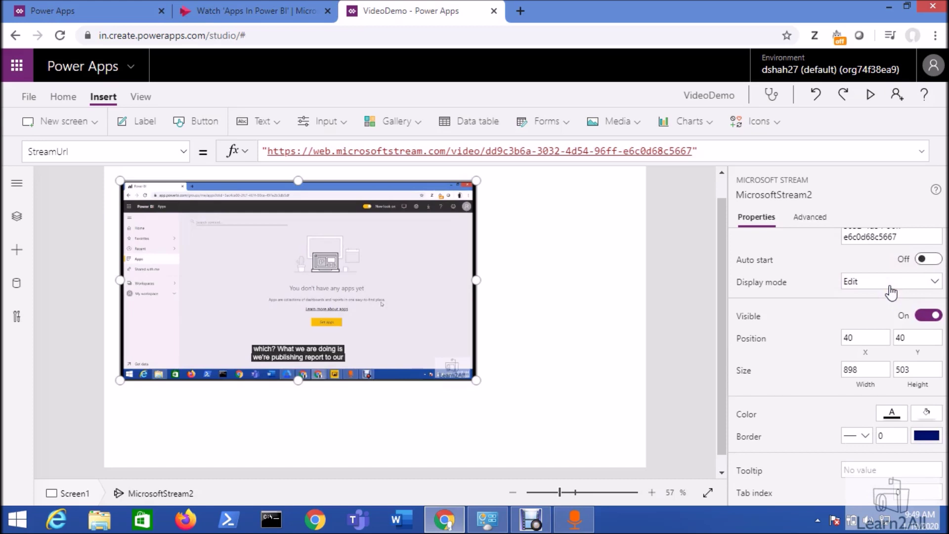
click(890, 290)
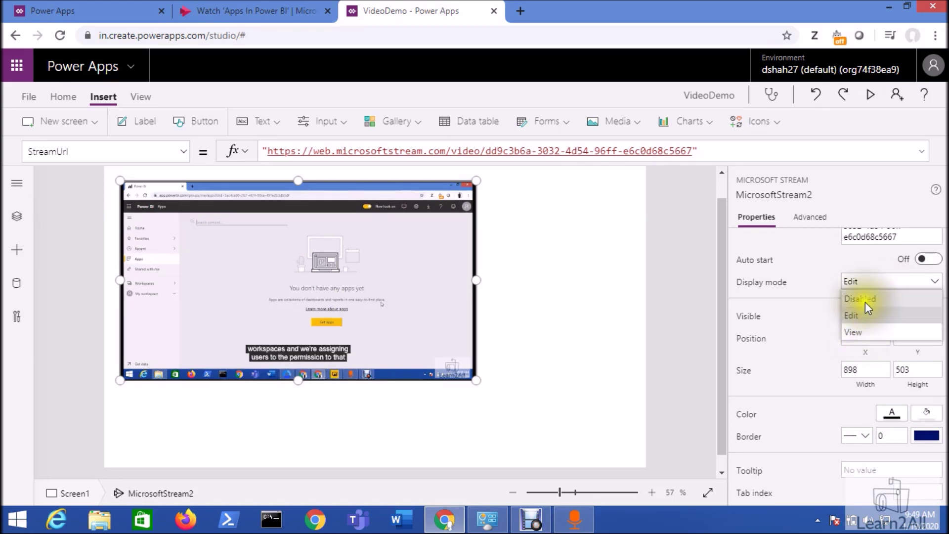
click(786, 301)
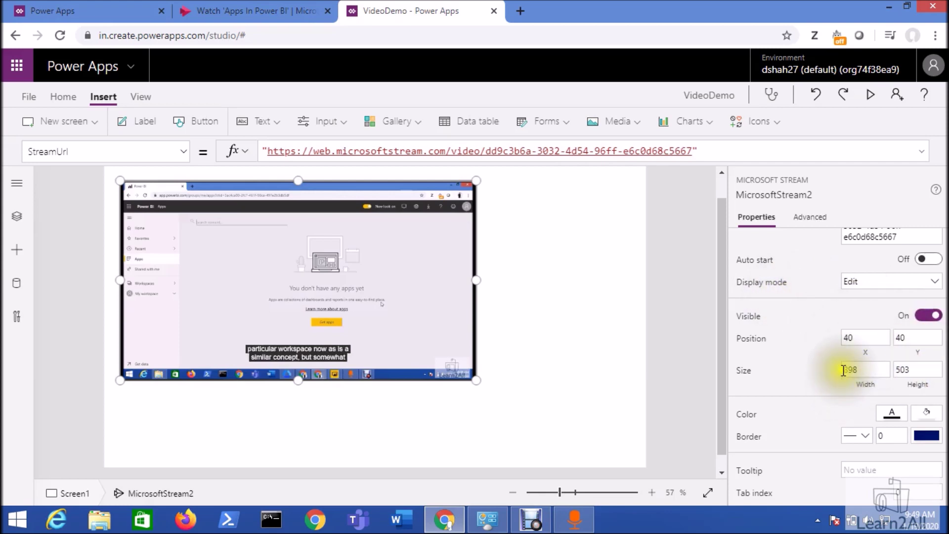
click(519, 368)
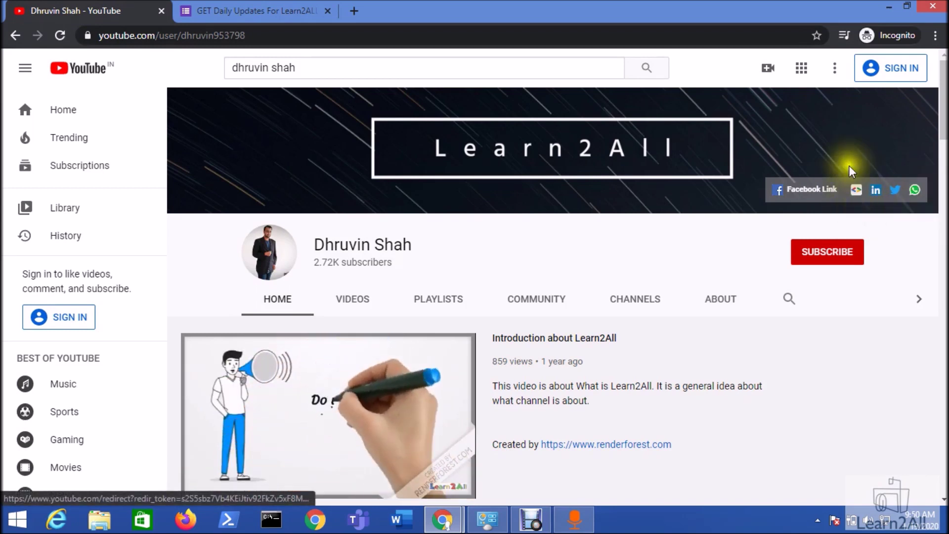
click(211, 11)
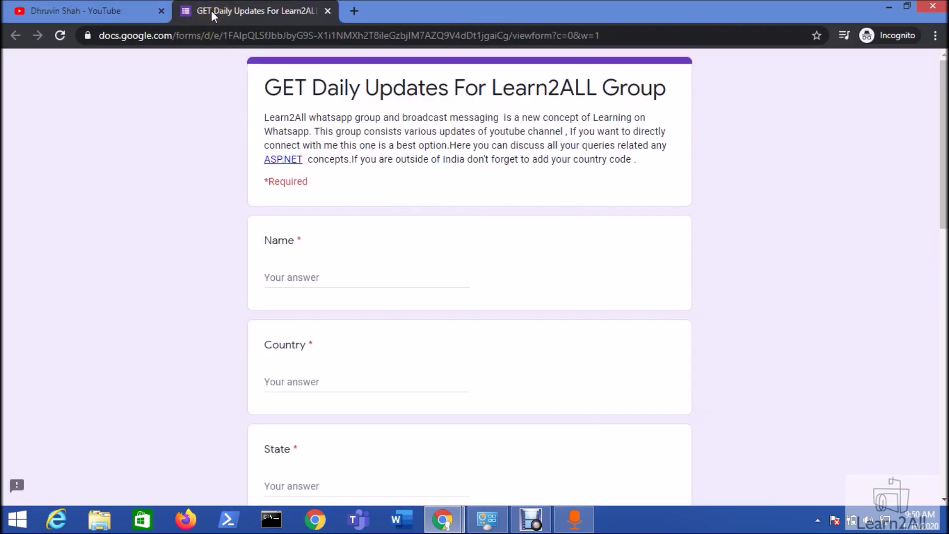
click(104, 7)
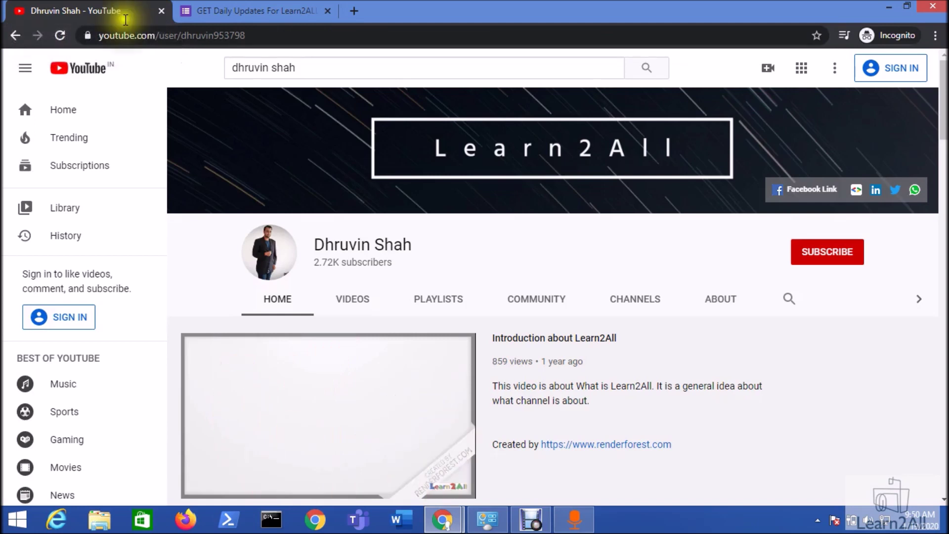